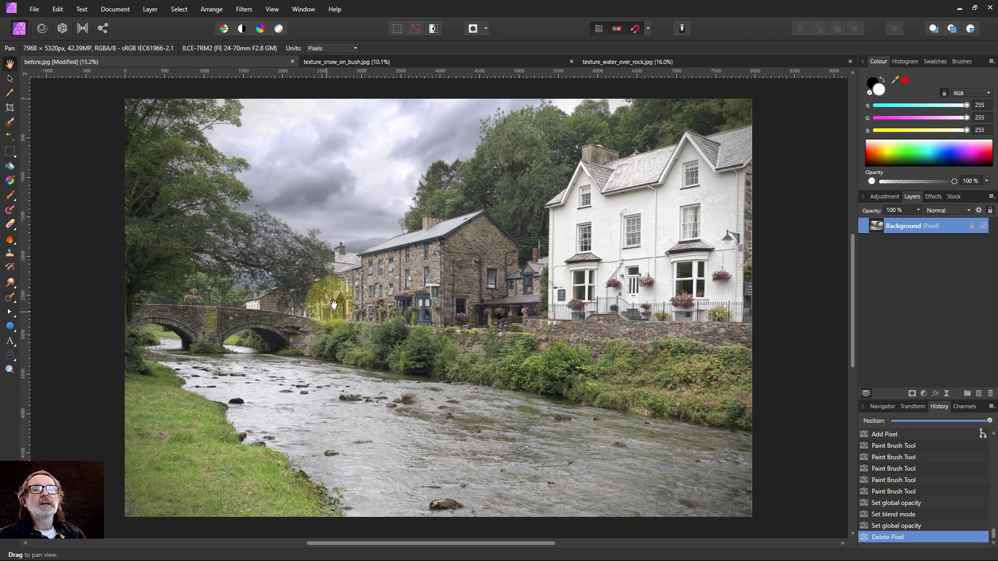
Step: Switch to the texture_snow_on_bush.jpg document
click(440, 61)
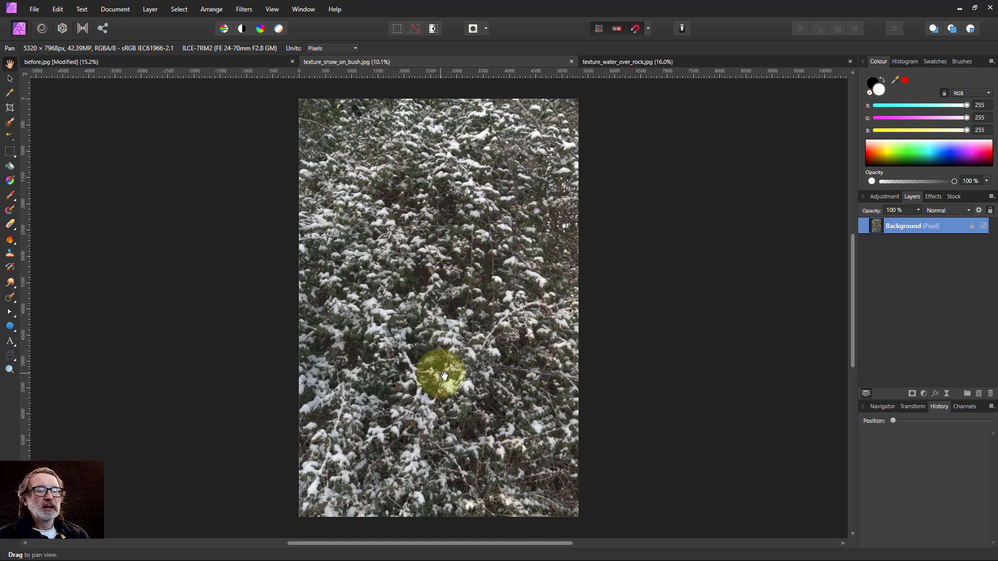
Step: Copy the snow texture's Background layer and return to the before.jpg village photo
right_click(883, 232)
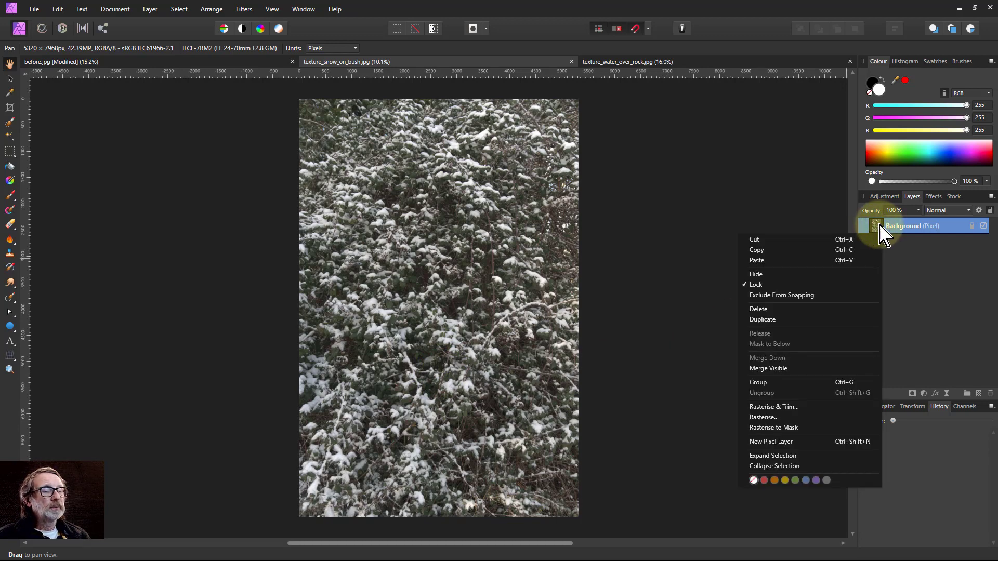
click(764, 250)
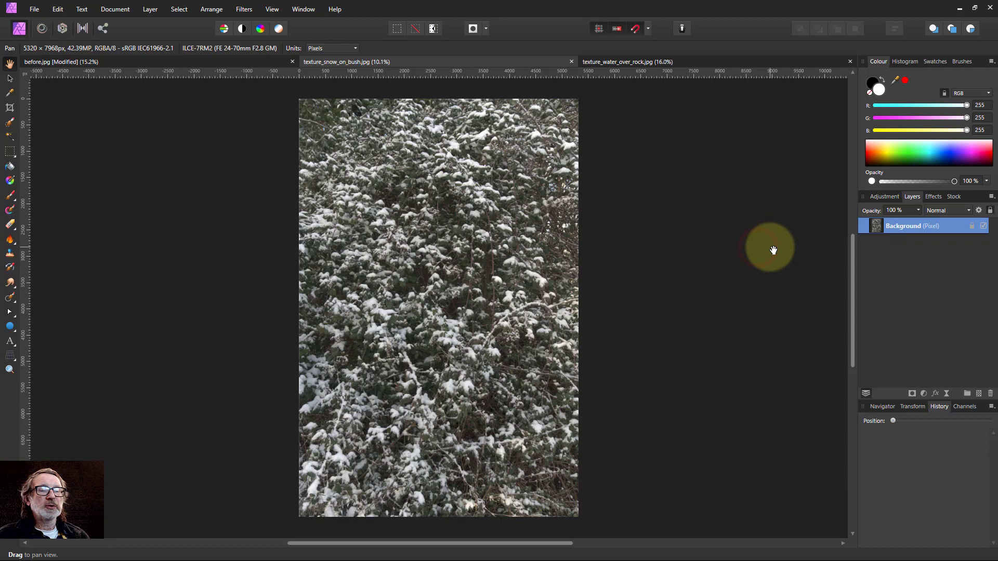
click(198, 63)
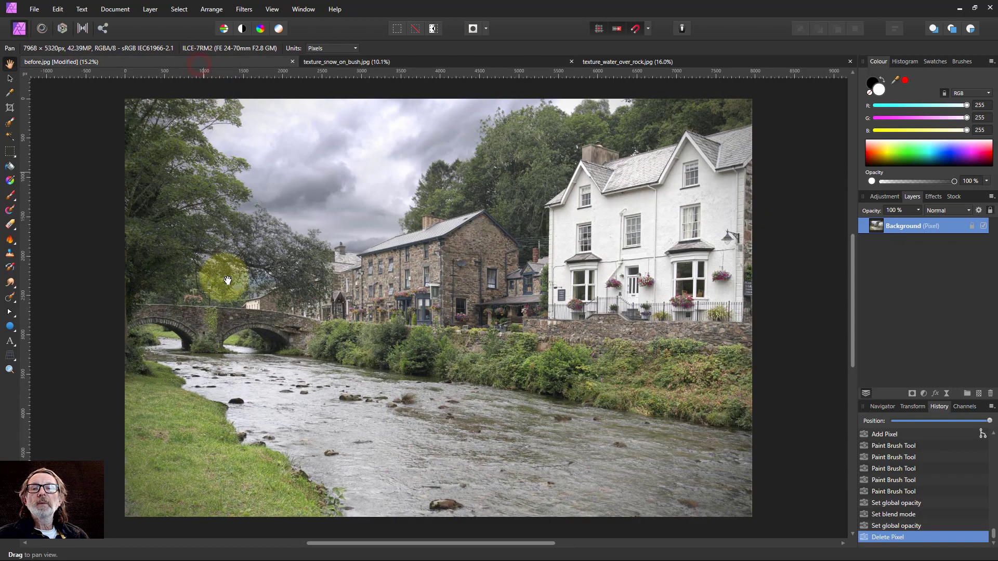
click(58, 11)
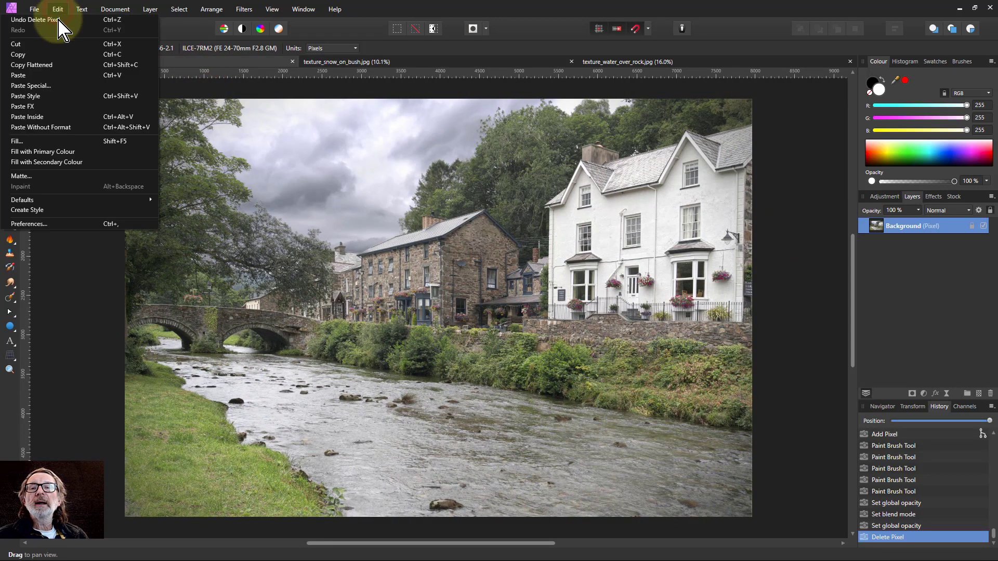
Step: Paste the snow texture, rotate it 90° to landscape, align it to the photo and zoom to fit
click(55, 76)
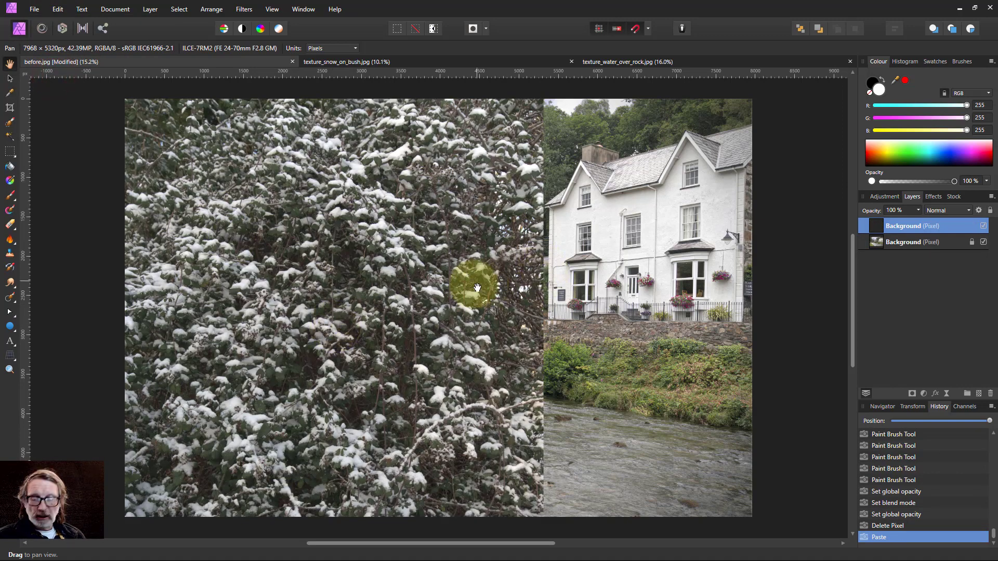
scroll(471, 289, down, 5)
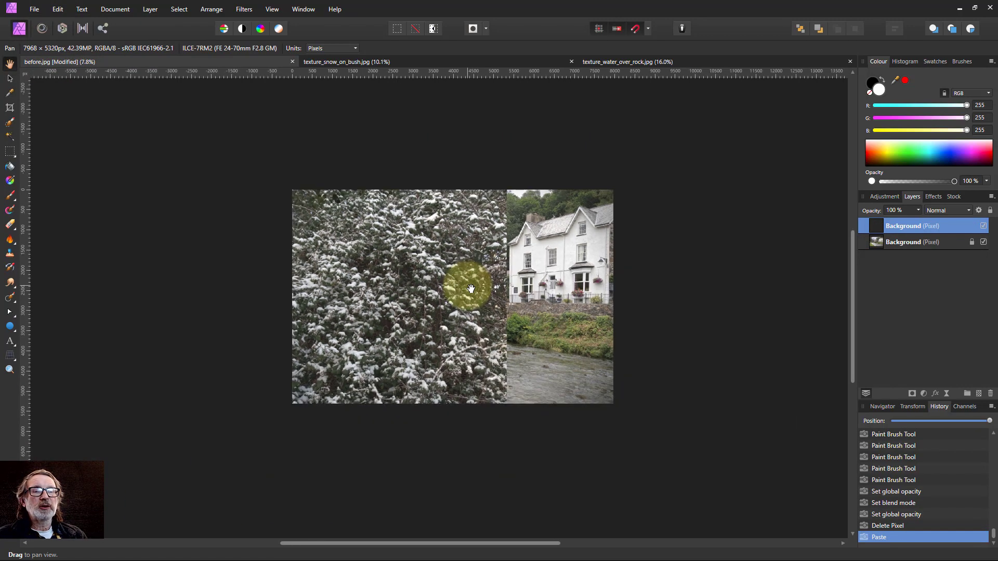
click(10, 78)
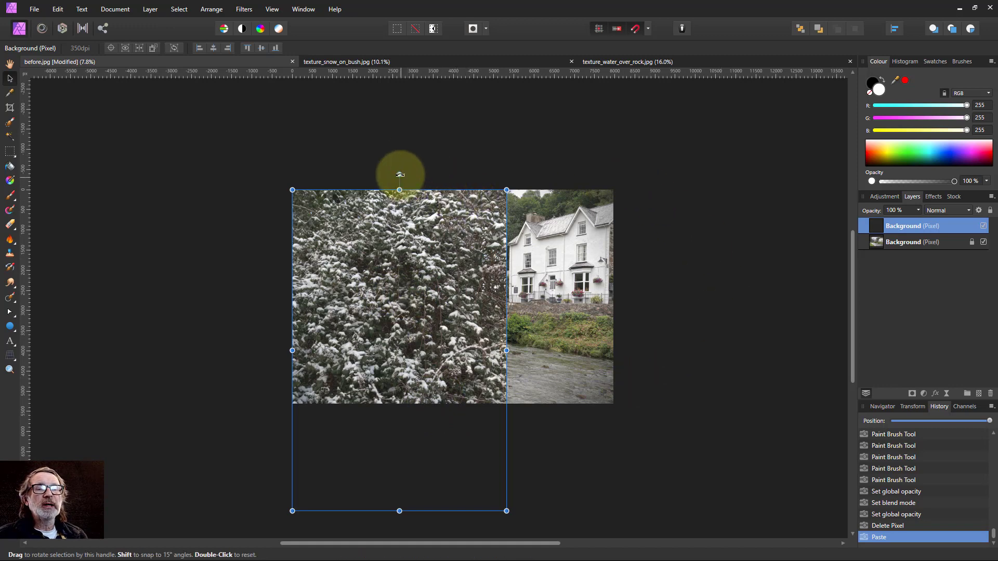
drag(397, 173, 186, 350)
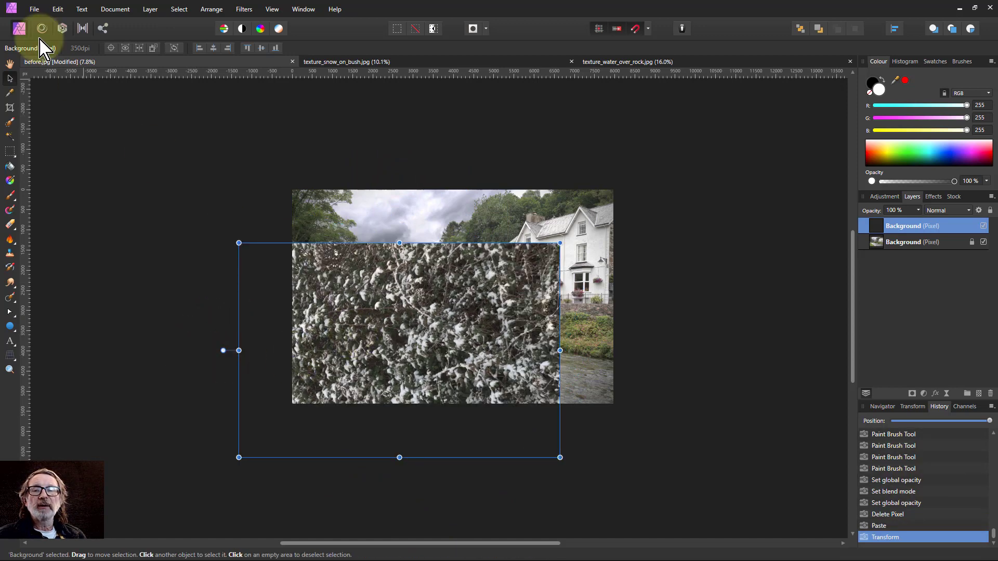
drag(355, 303, 408, 251)
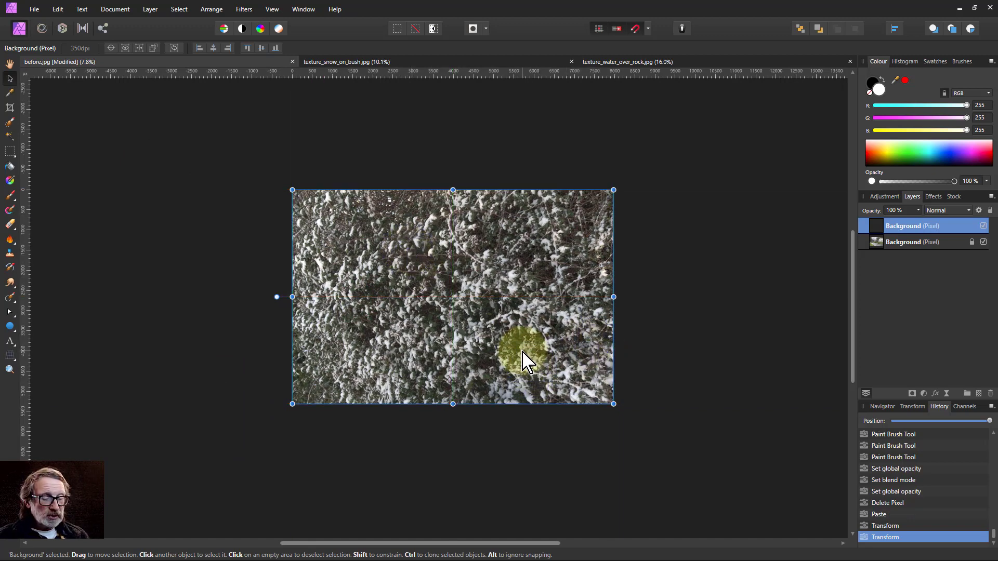
key(ctrl+0)
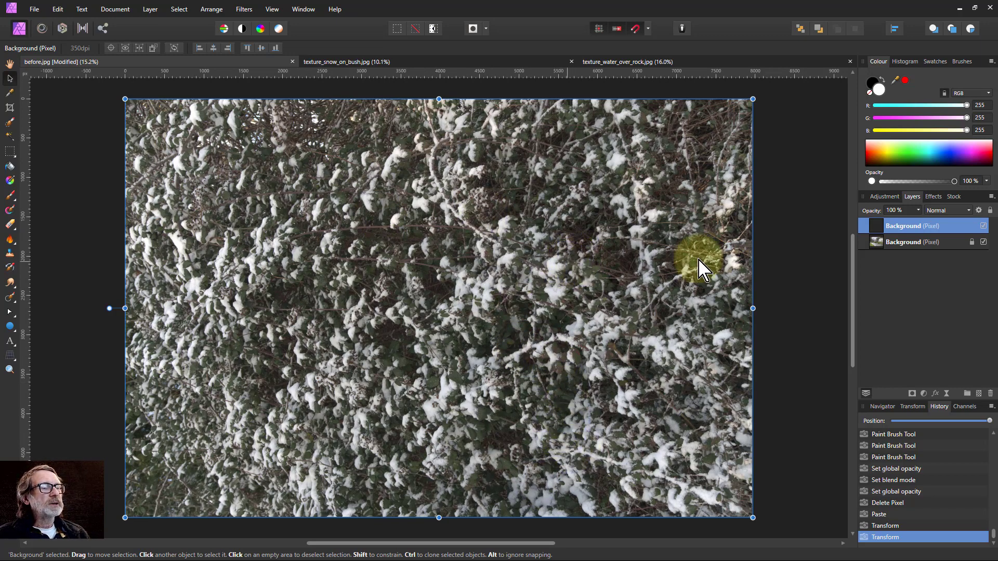
Step: Change the snow texture layer's blend mode to Soft Light
click(943, 211)
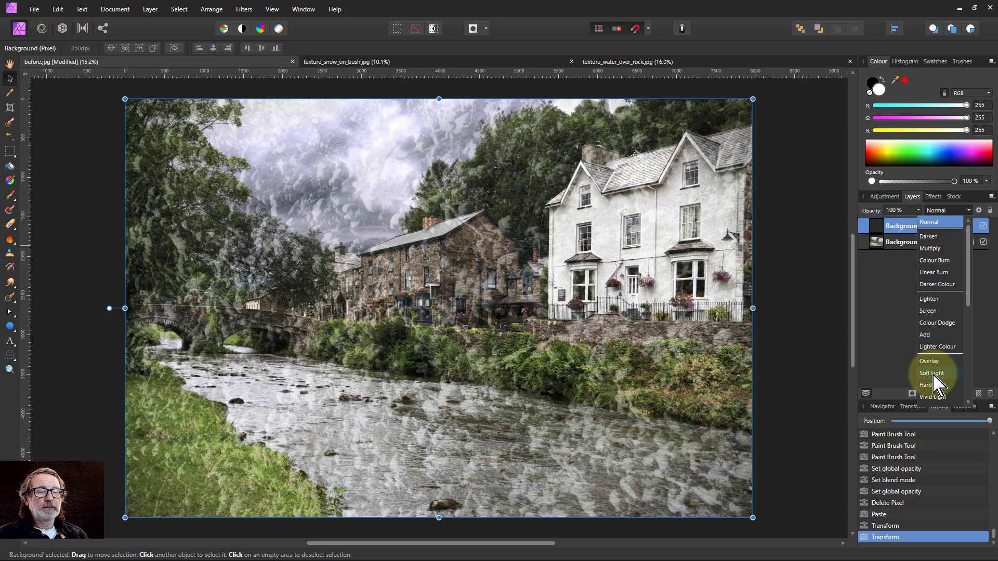
click(932, 373)
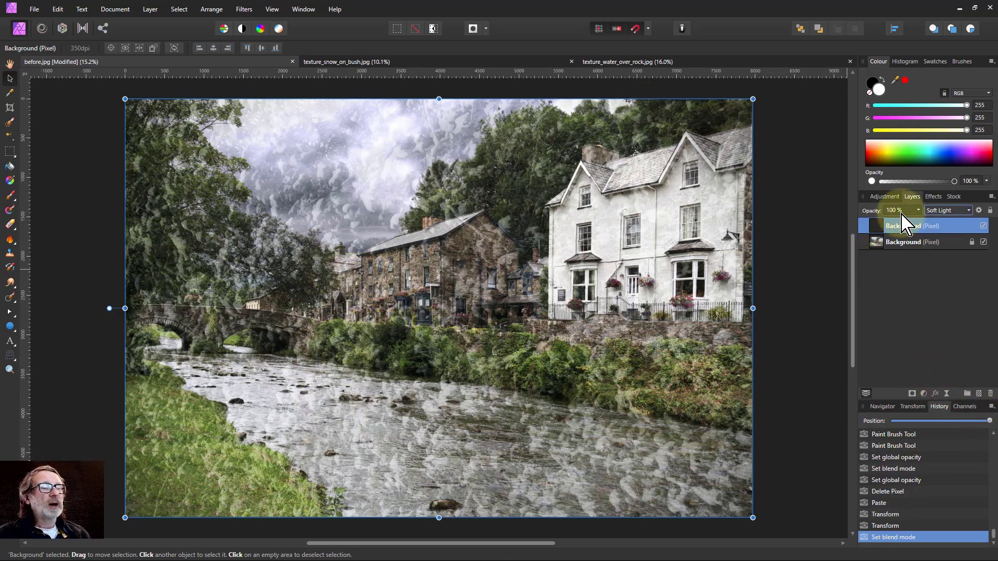
mouse_move(918, 210)
mouse_down()
mouse_move(911, 222)
mouse_move(846, 229)
mouse_move(914, 225)
mouse_up()
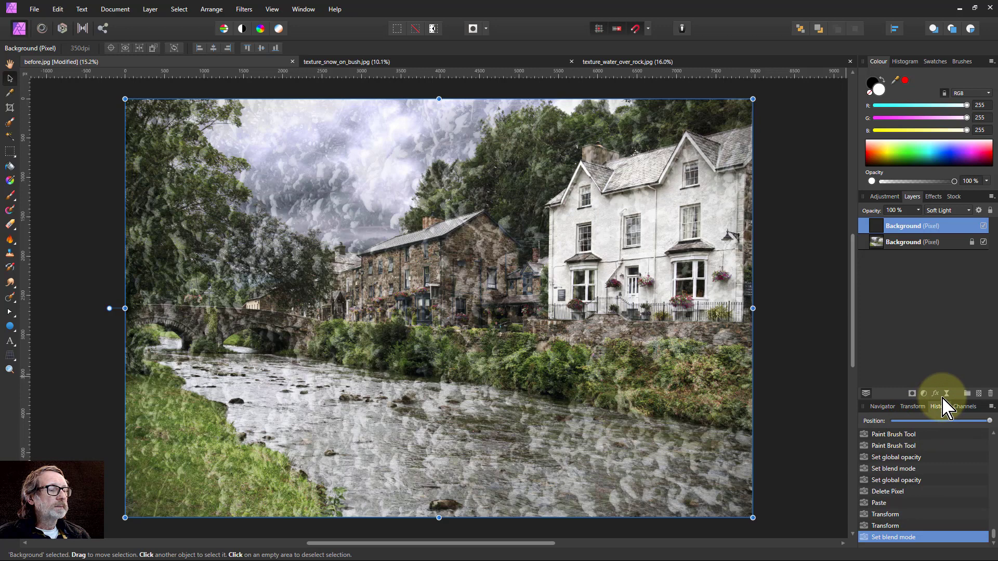
Step: Add a live Gaussian Blur to the snow texture with 47 px radius and Preserve Alpha ticked
click(946, 395)
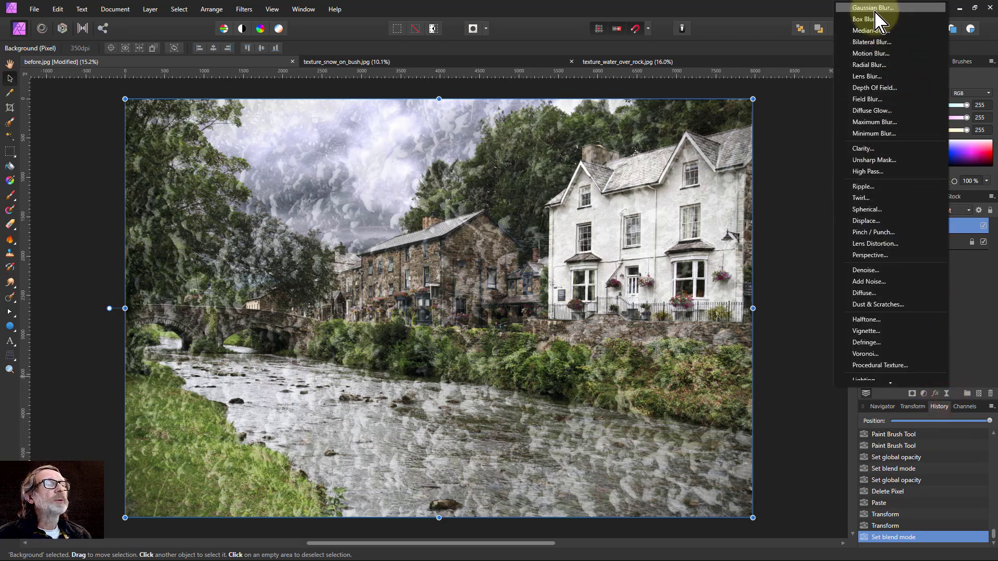
click(873, 8)
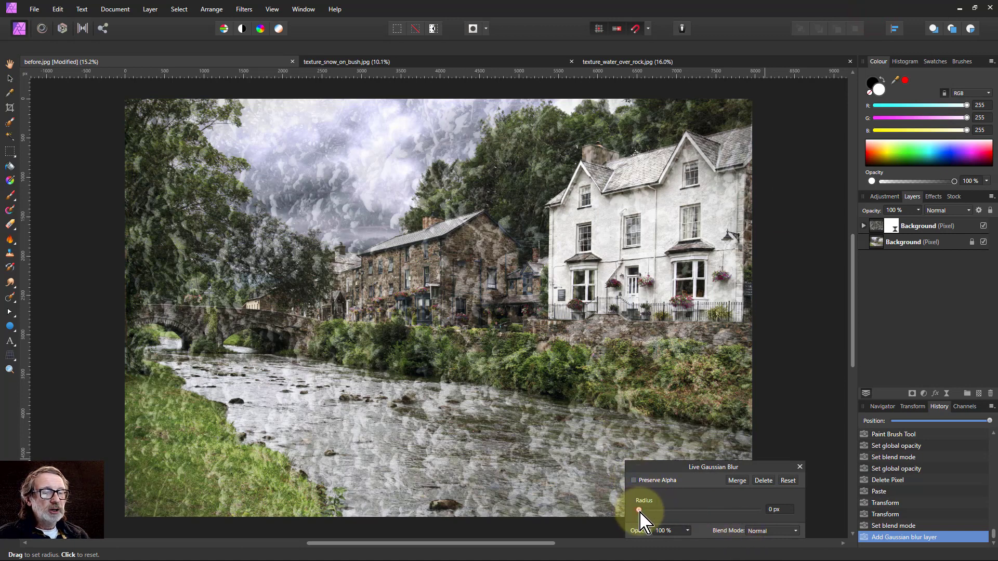
drag(639, 511, 743, 510)
click(633, 481)
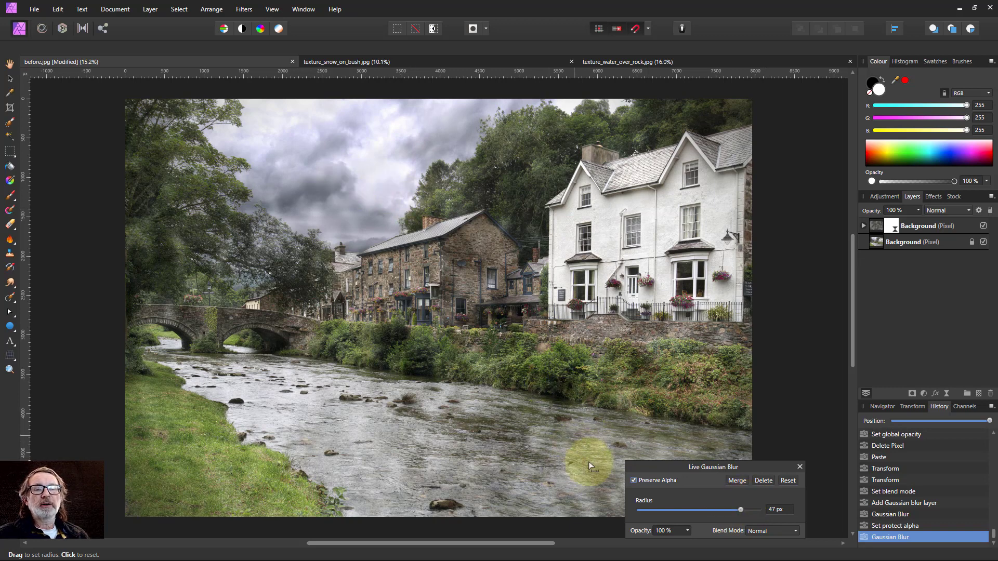
click(799, 467)
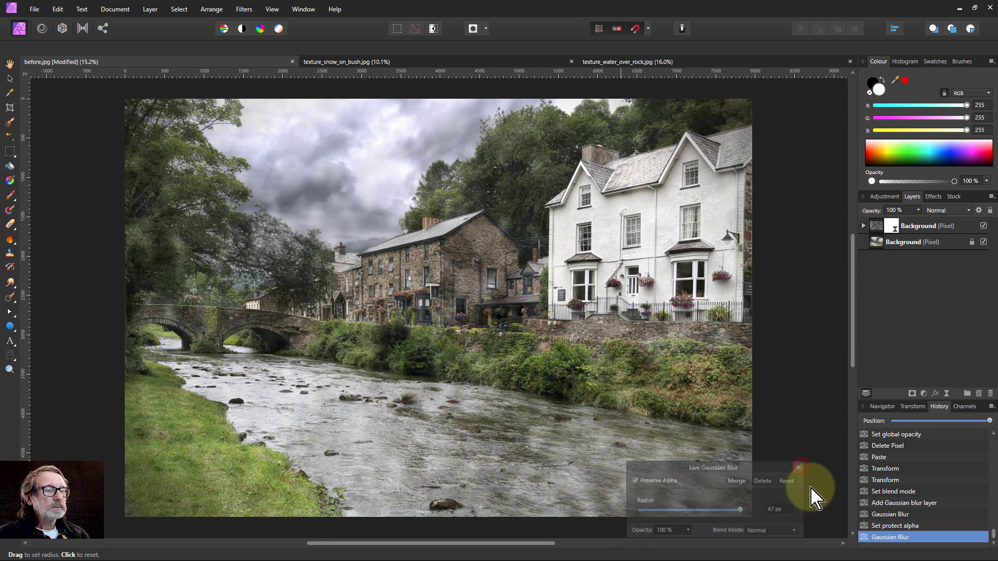
Step: Select the snow texture layer and lower its opacity to 44%
click(885, 225)
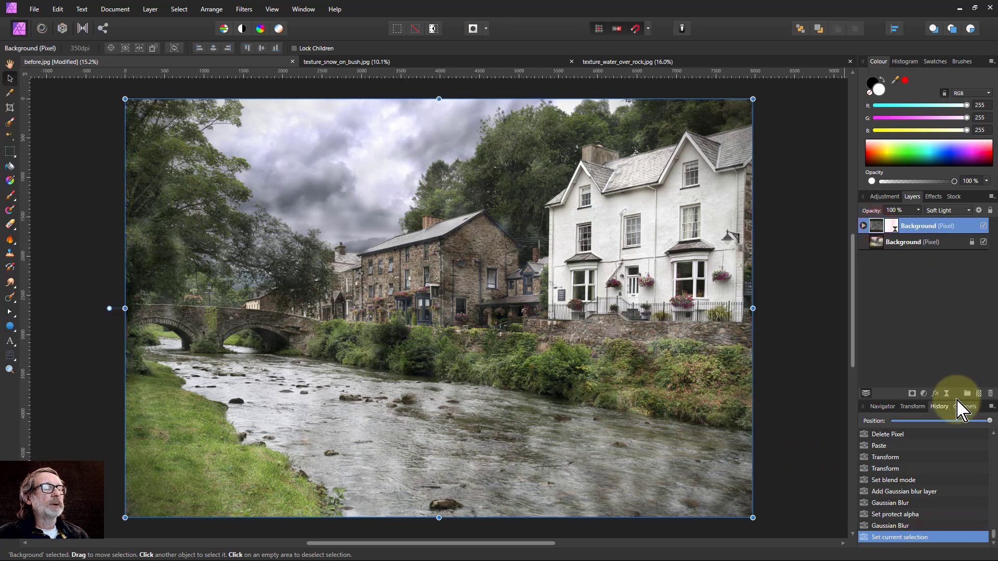
click(918, 211)
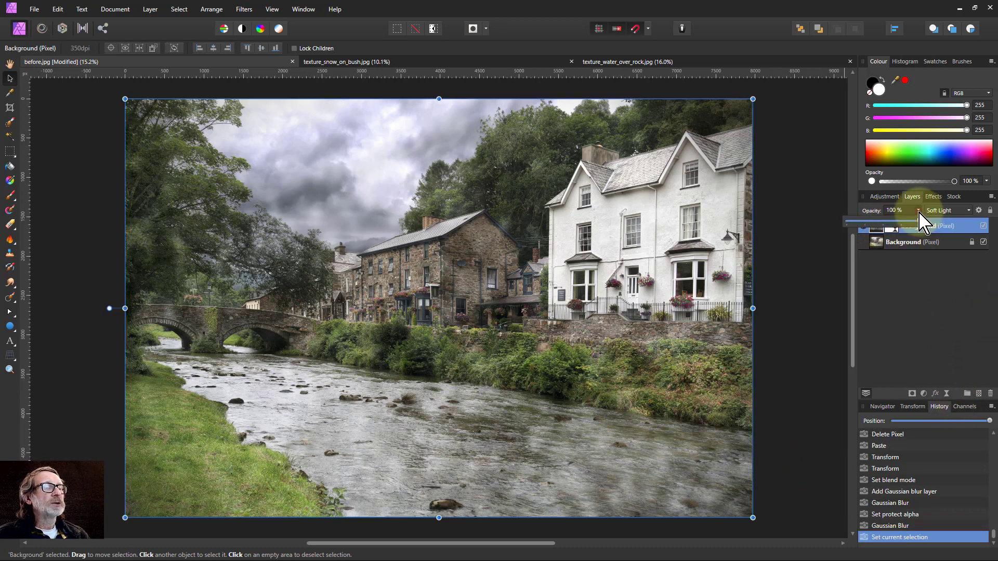
drag(919, 213, 869, 251)
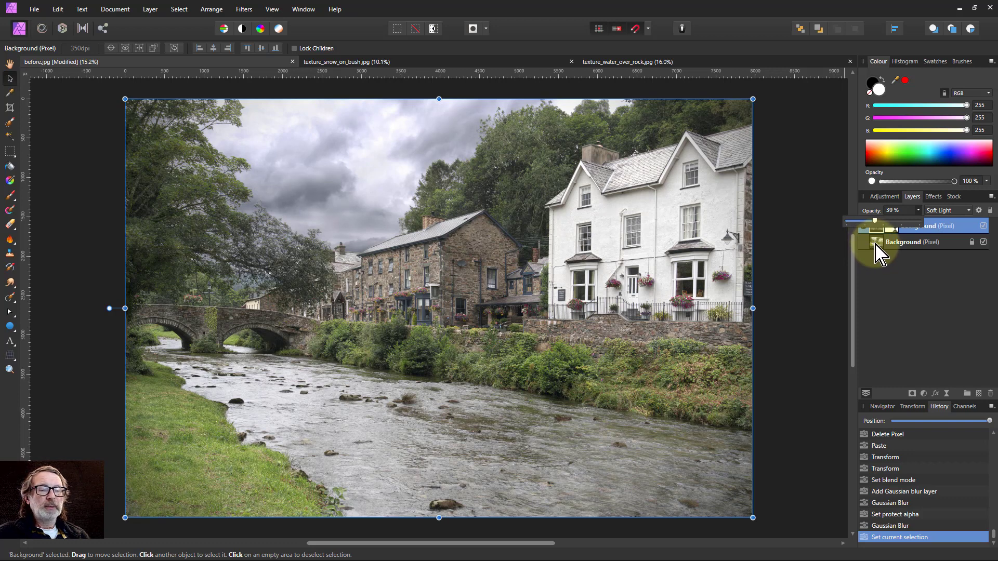
mouse_move(879, 246)
mouse_down()
mouse_move(898, 249)
mouse_move(879, 246)
mouse_up()
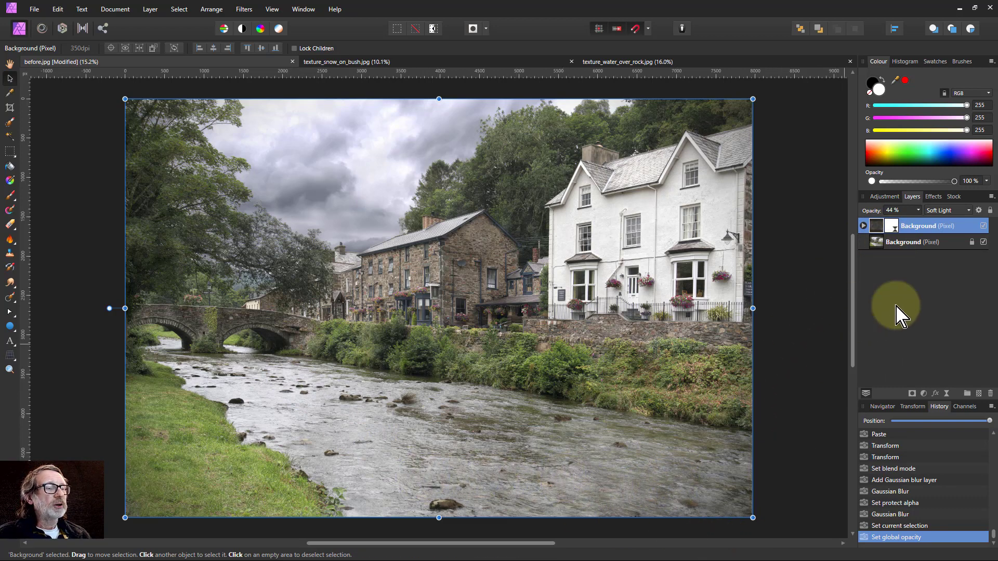
Step: Add a mask to the snow texture layer and paint black strokes across the river with a smaller brush
click(912, 394)
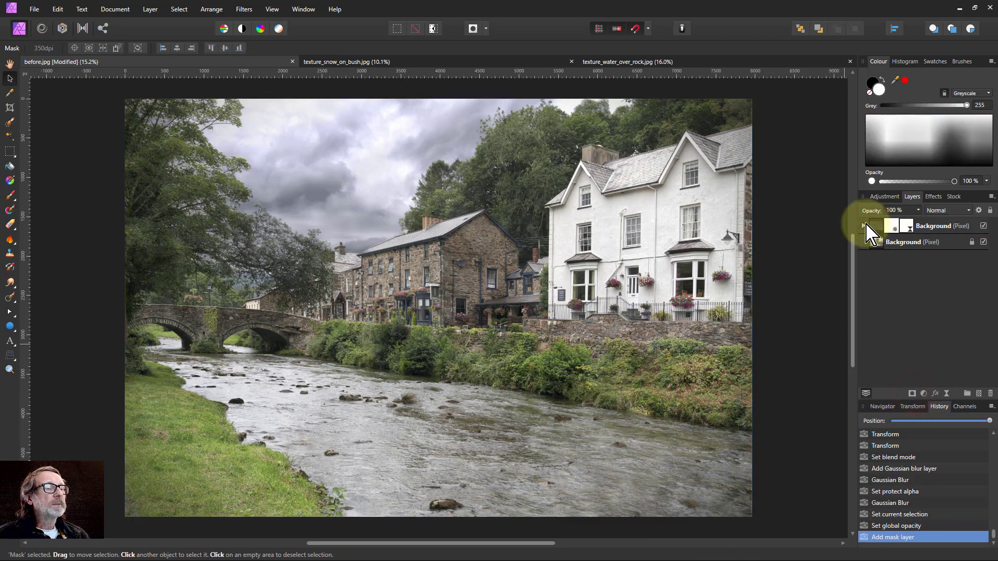
click(864, 226)
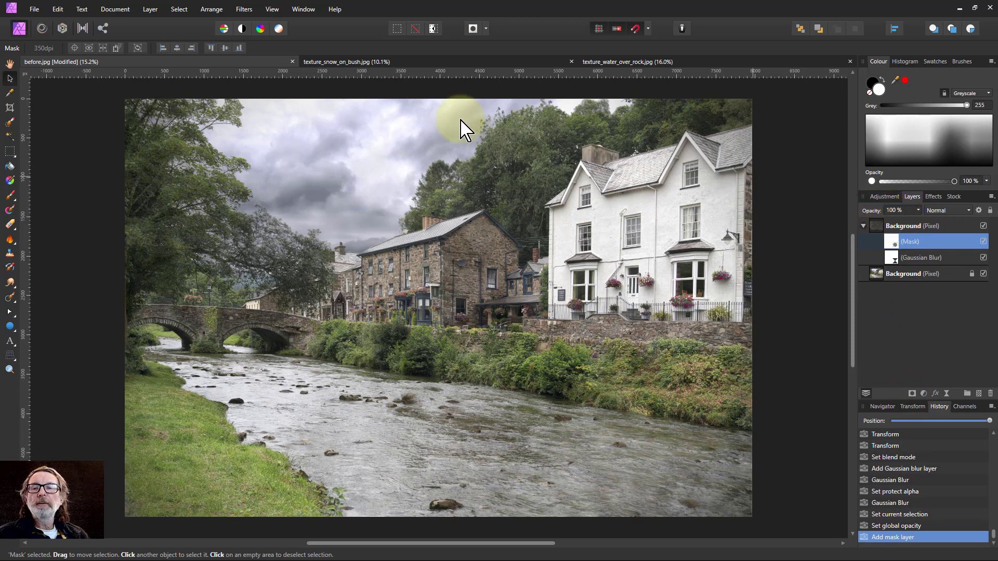
click(10, 198)
key(x)
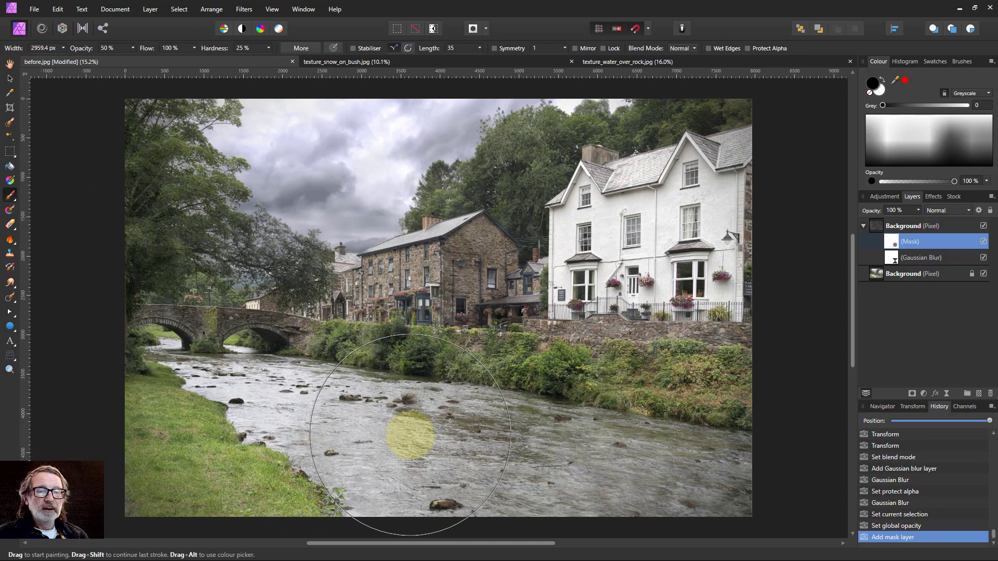
key(bracketleft)
key(bracketleft)
key(bracketleft)
key(bracketleft)
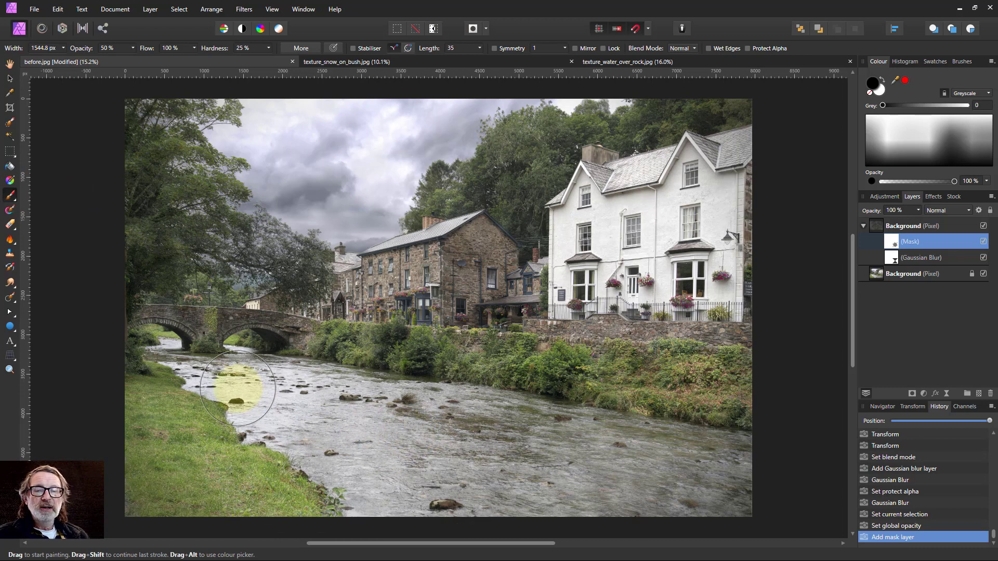
click(253, 385)
mouse_move(455, 457)
mouse_down()
mouse_move(709, 468)
mouse_move(535, 469)
mouse_move(656, 468)
mouse_up()
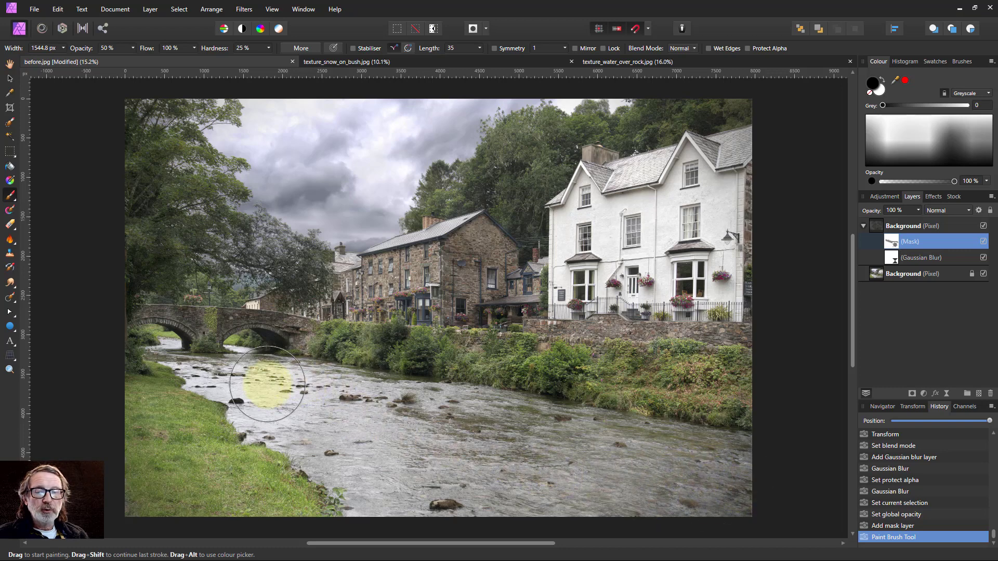
click(372, 463)
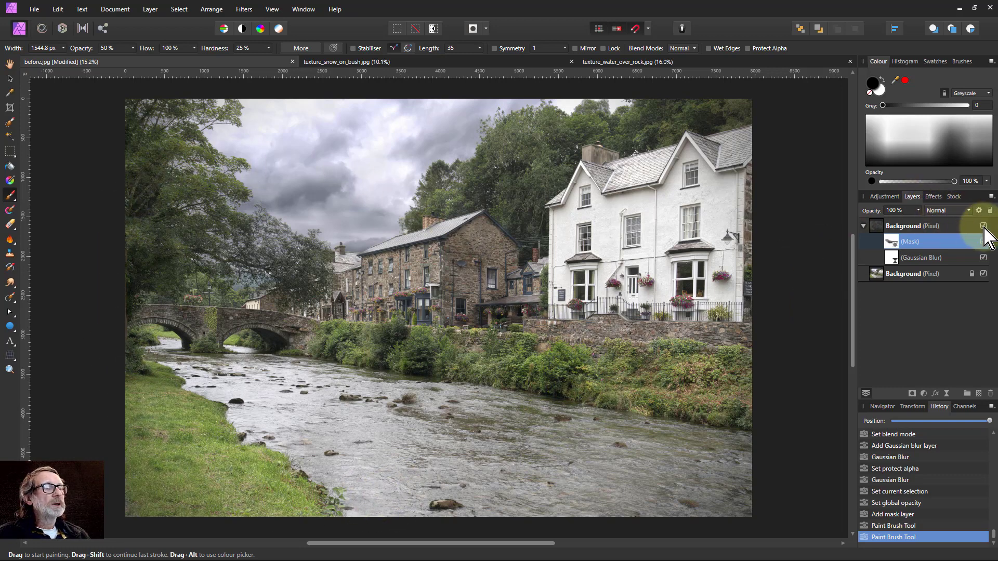
Step: Toggle the blurred layer off and on to compare, then delete the Background group
click(983, 226)
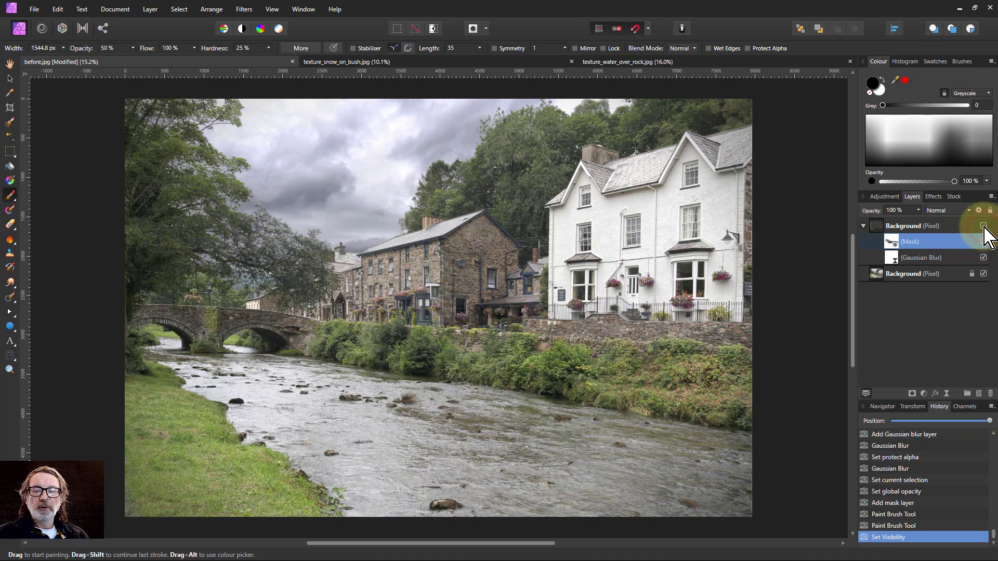
click(983, 225)
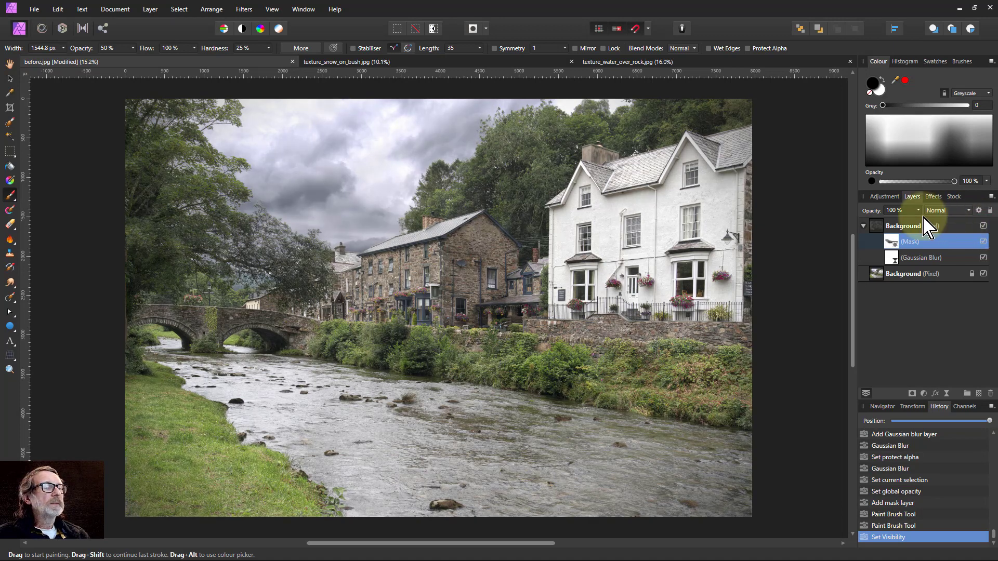
click(880, 227)
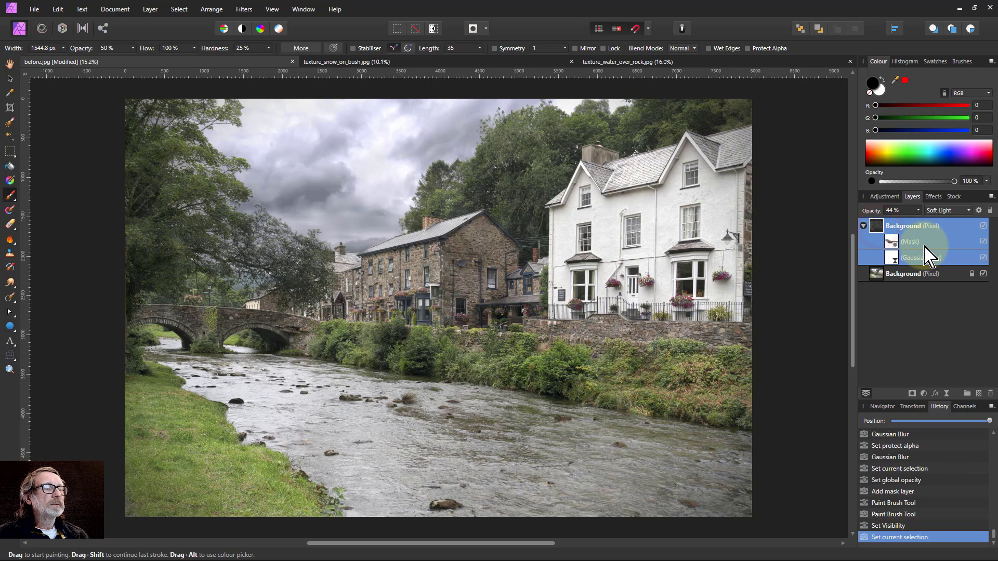
key(Delete)
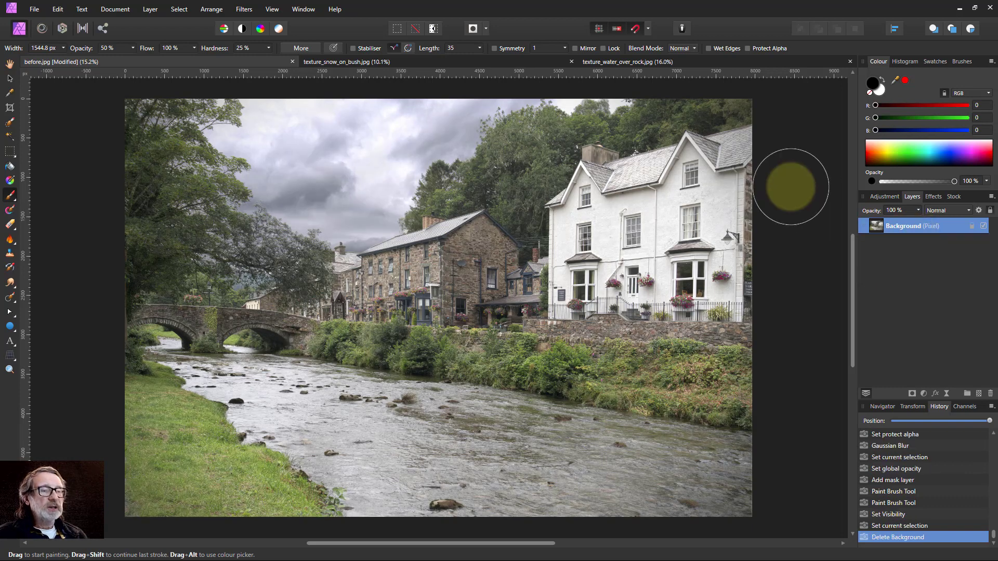
Step: Copy the Background layer of texture_water_over_rock.jpg
click(643, 63)
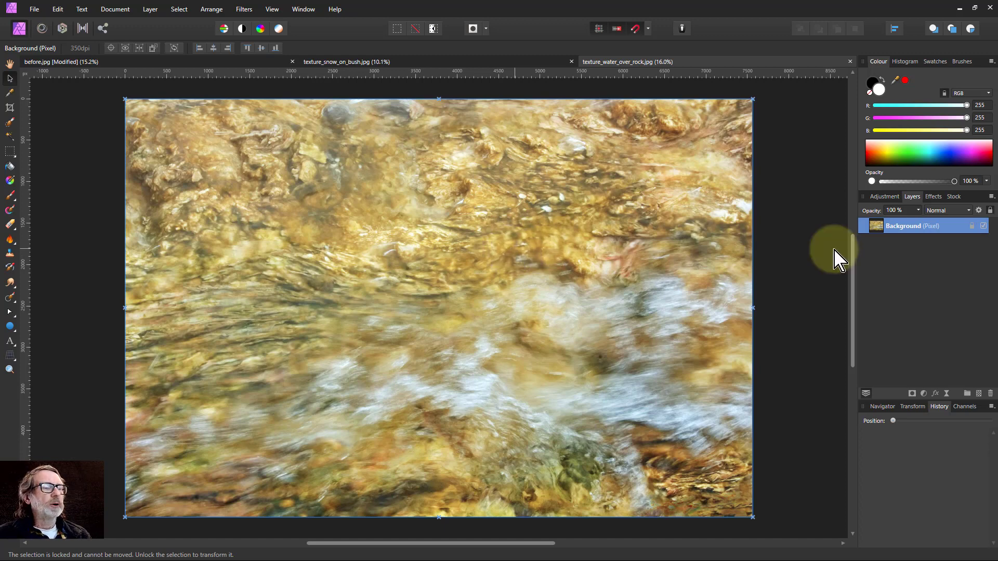
right_click(880, 239)
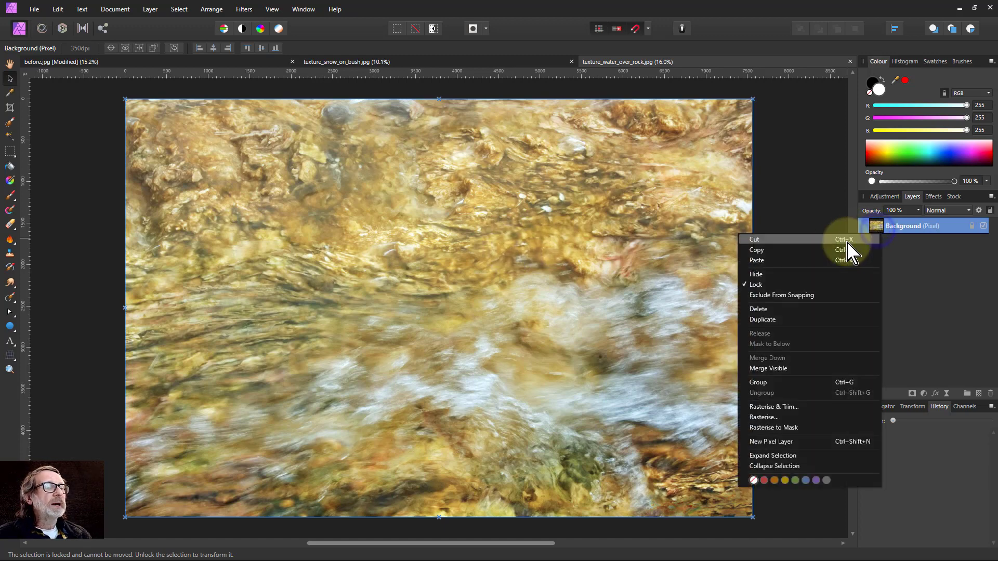
click(821, 250)
Step: Paste the water-over-rock texture into before.jpg, align it top-left and enlarge it to the photo's edges
click(194, 65)
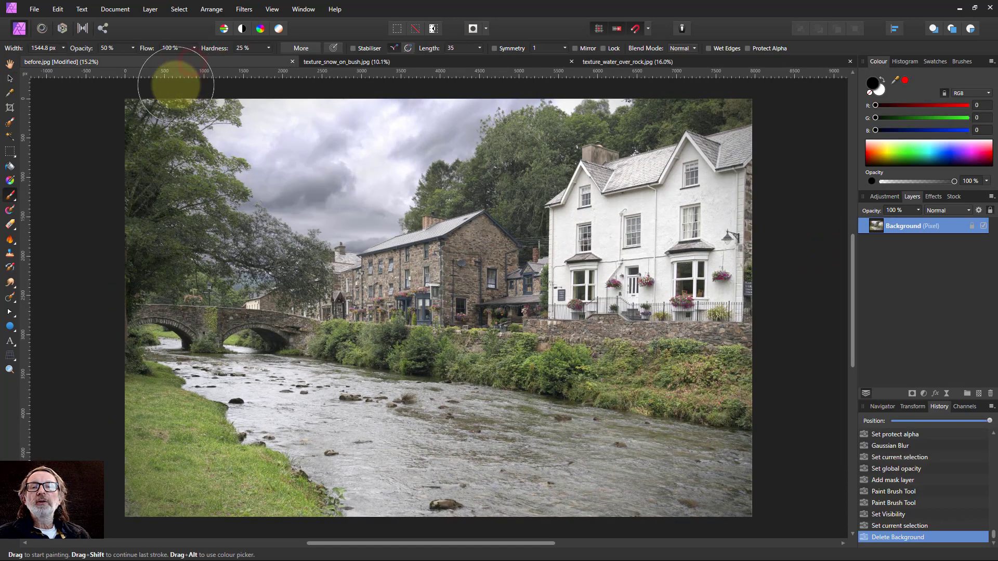
click(57, 9)
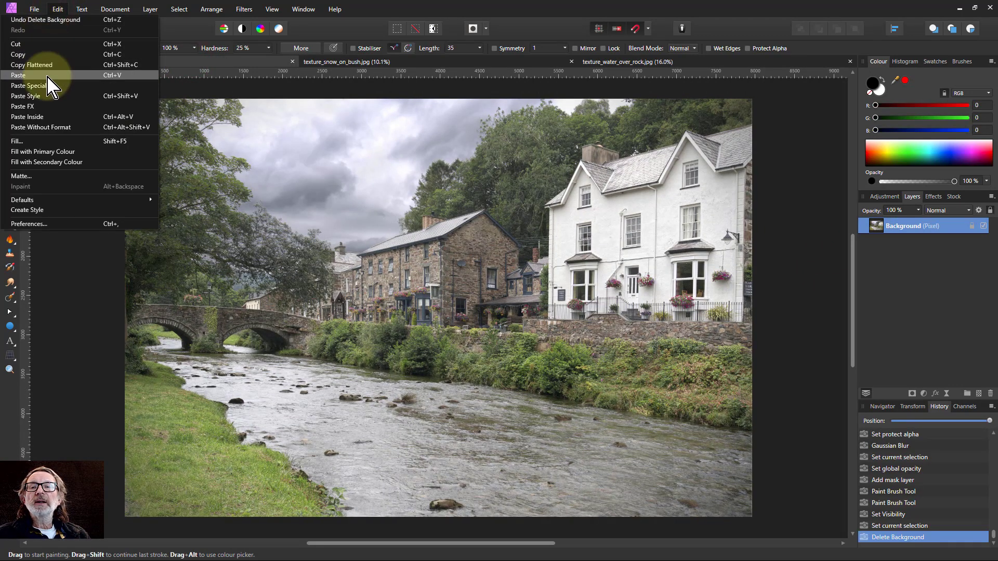
click(31, 75)
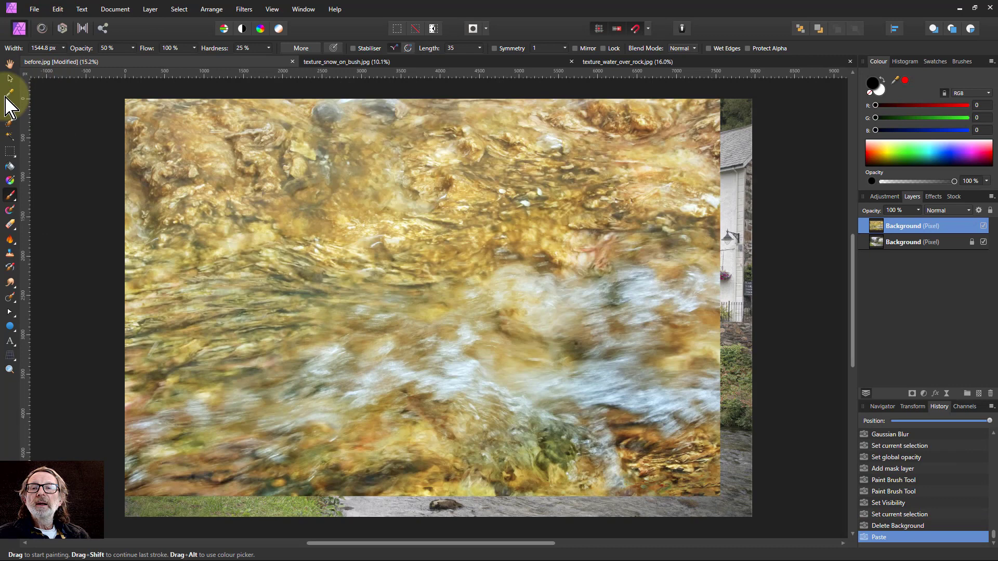
click(9, 78)
mouse_move(234, 223)
mouse_down()
mouse_move(245, 238)
mouse_move(228, 218)
mouse_move(219, 223)
mouse_up()
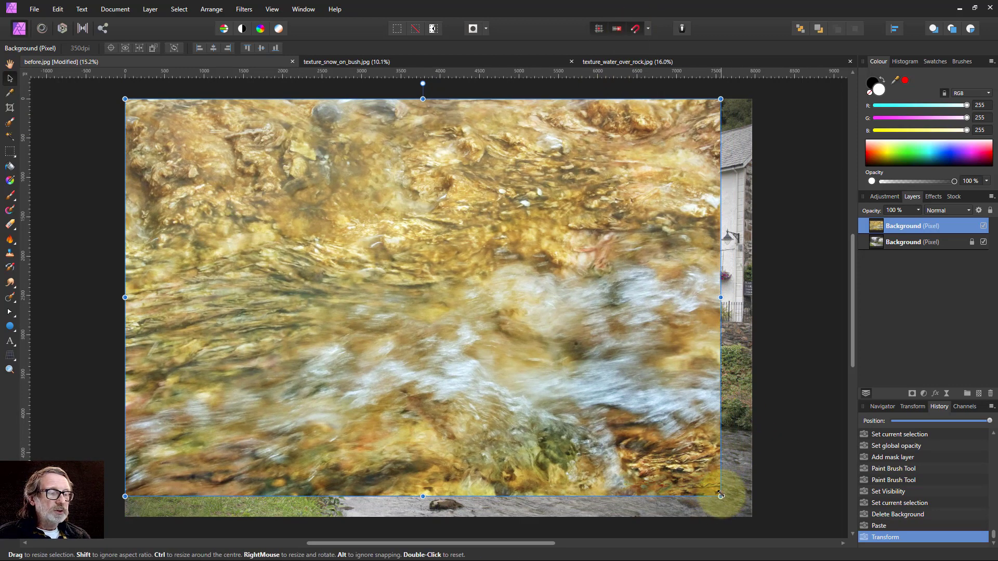
drag(720, 495, 749, 519)
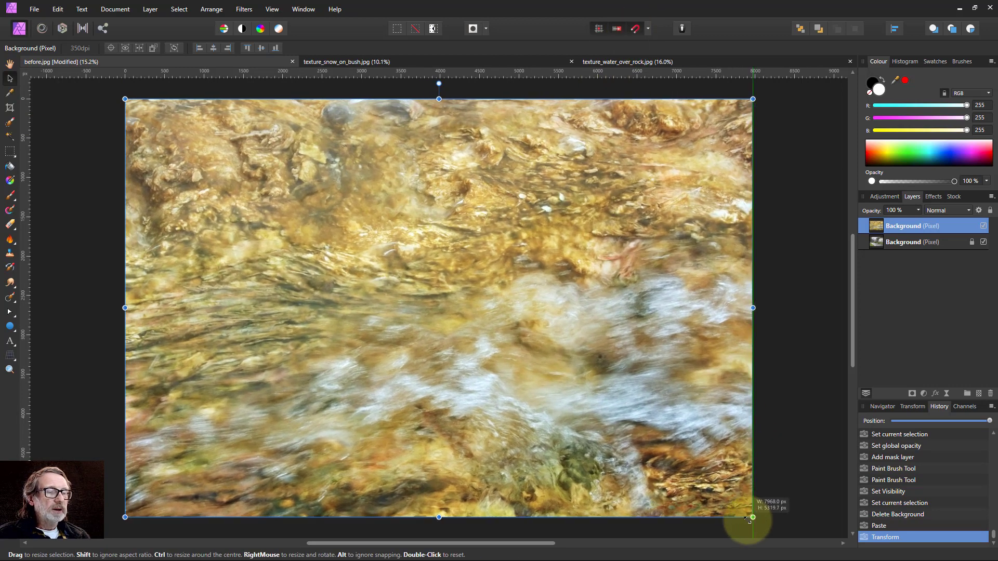
mouse_move(754, 308)
mouse_down()
mouse_move(738, 305)
mouse_move(753, 308)
mouse_up()
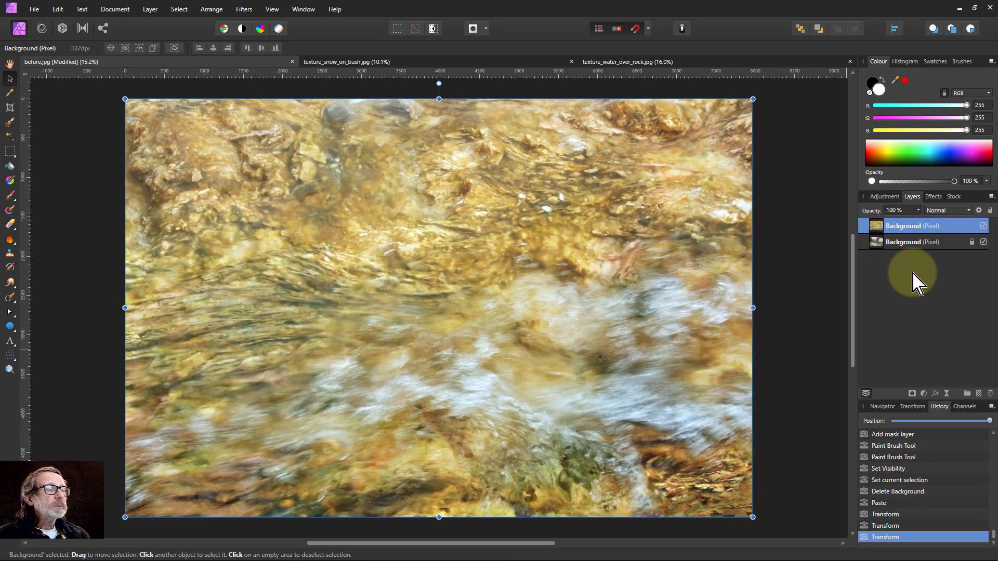
Step: Set the water-over-rock texture layer to Soft Light blend mode at 71% opacity
click(941, 210)
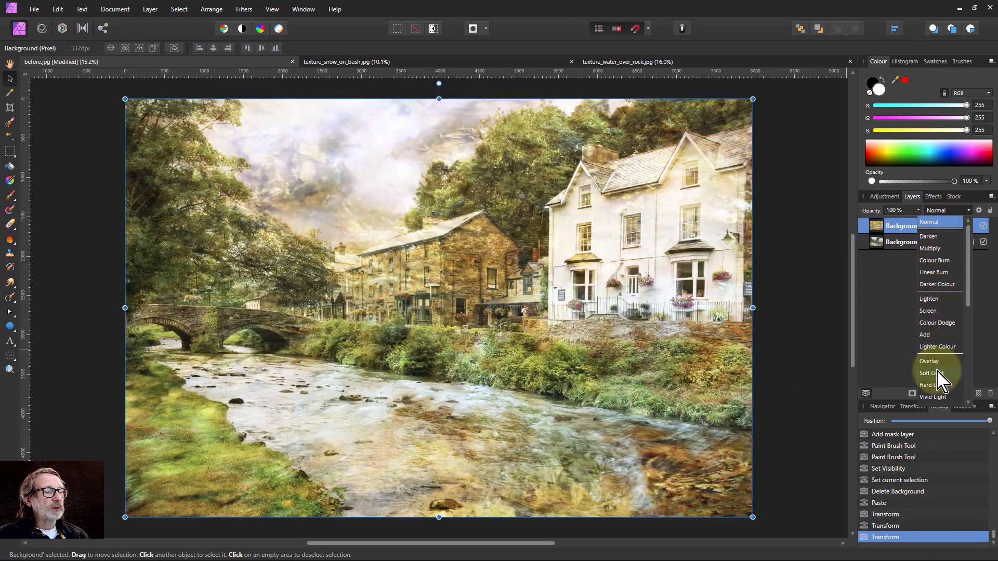
click(934, 373)
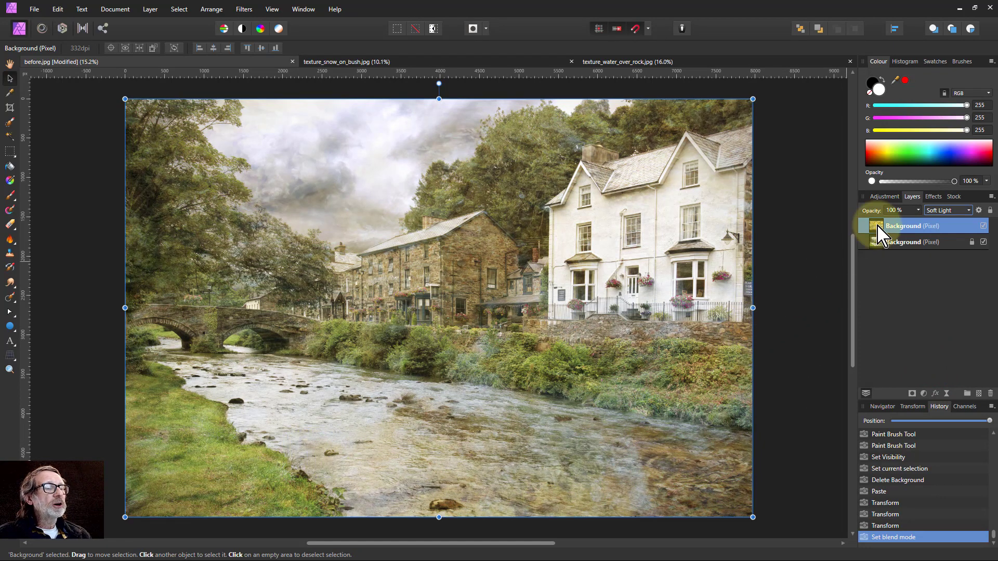
click(918, 210)
drag(918, 221, 903, 244)
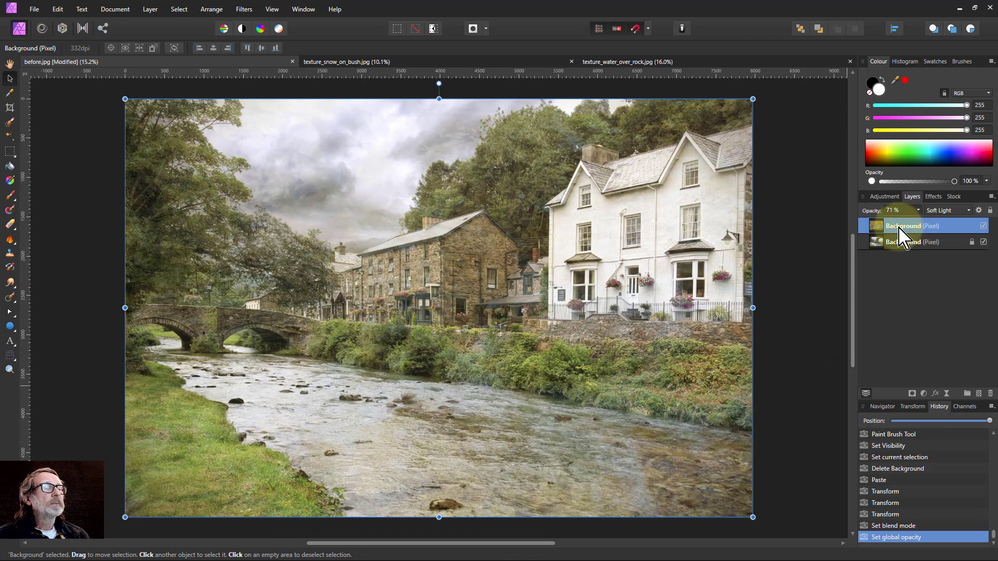
Step: Nest an HSL adjustment in the water texture layer with Saturation Shift at -100%
click(924, 395)
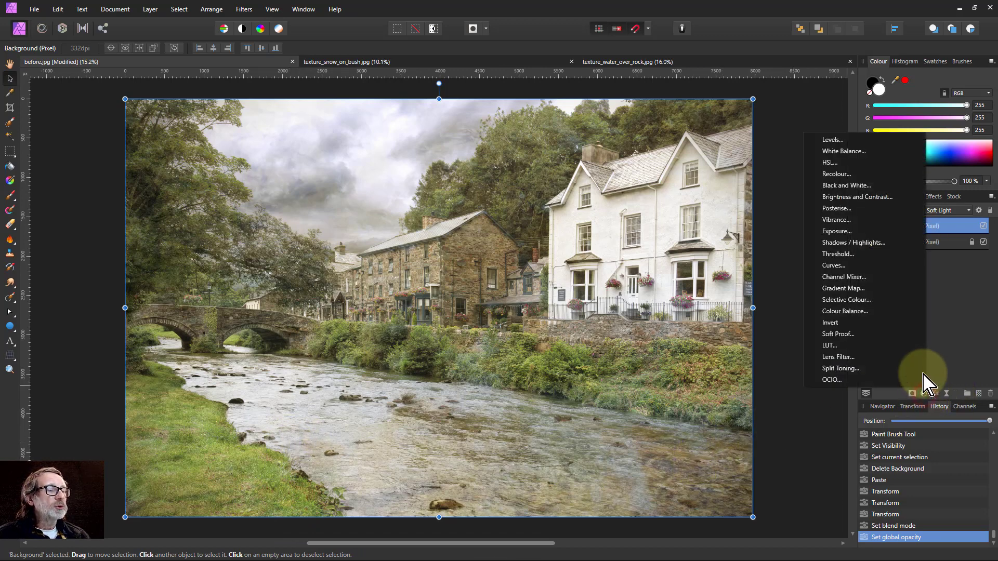
click(857, 162)
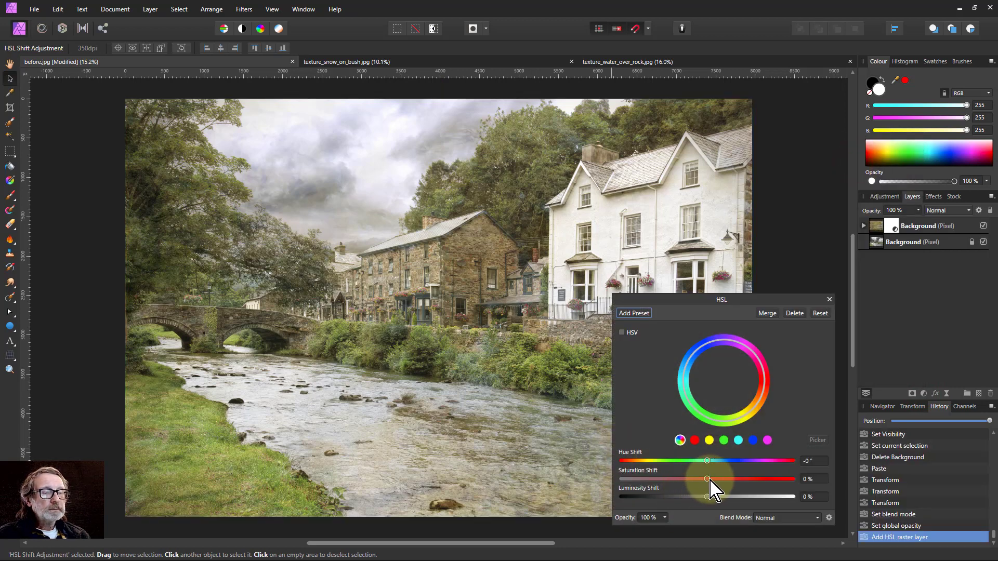
drag(707, 479, 582, 489)
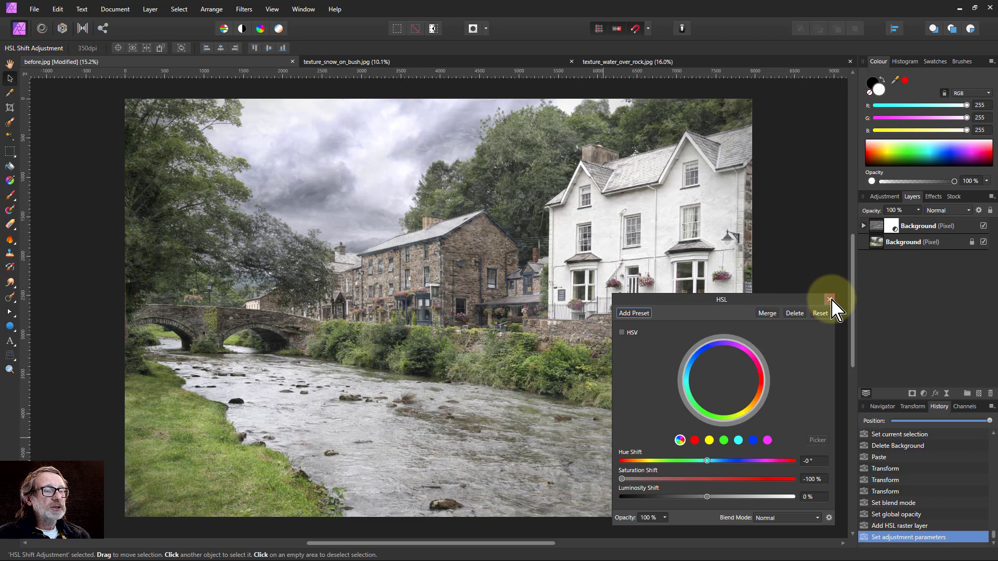
click(830, 299)
click(878, 225)
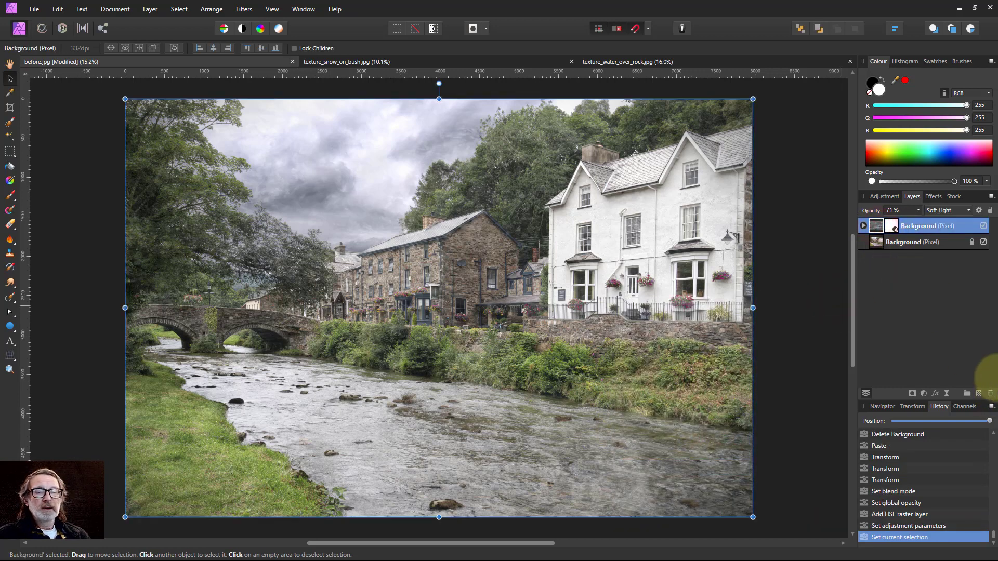
Step: Drag the grey water-over-rock texture layer's Opacity slider down to 50%
click(918, 210)
drag(920, 221, 907, 243)
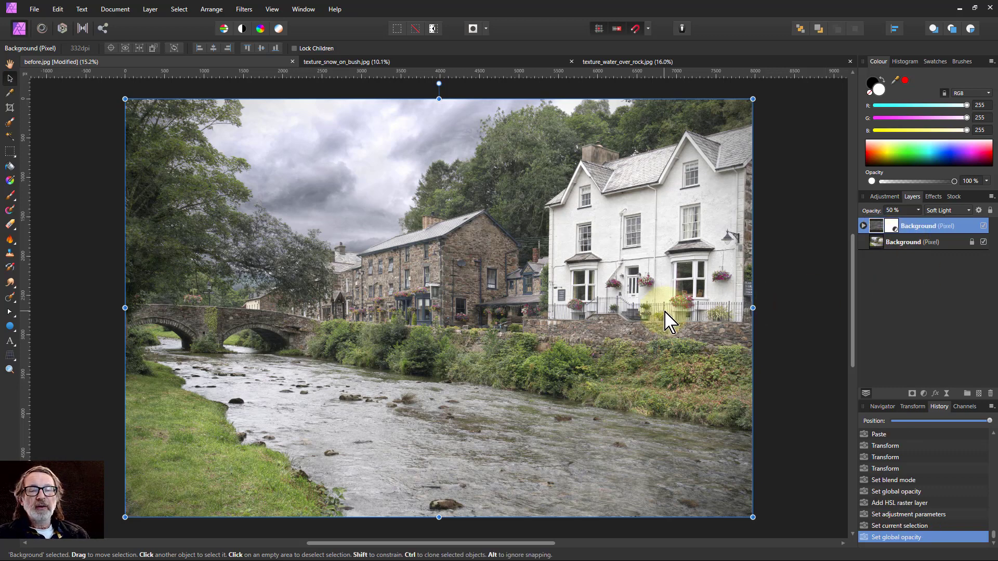